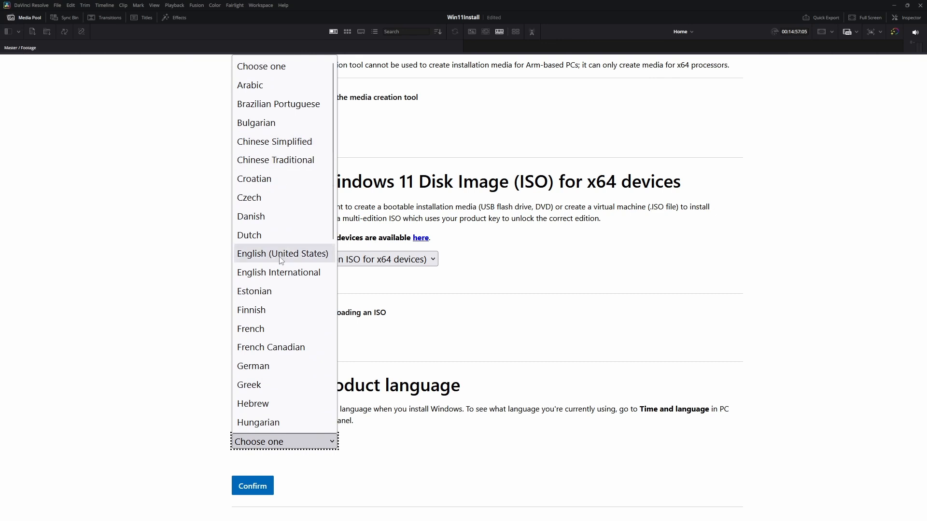
Step: Confirm English (United States) as the product language for the Windows 11 ISO
left_click(257, 489)
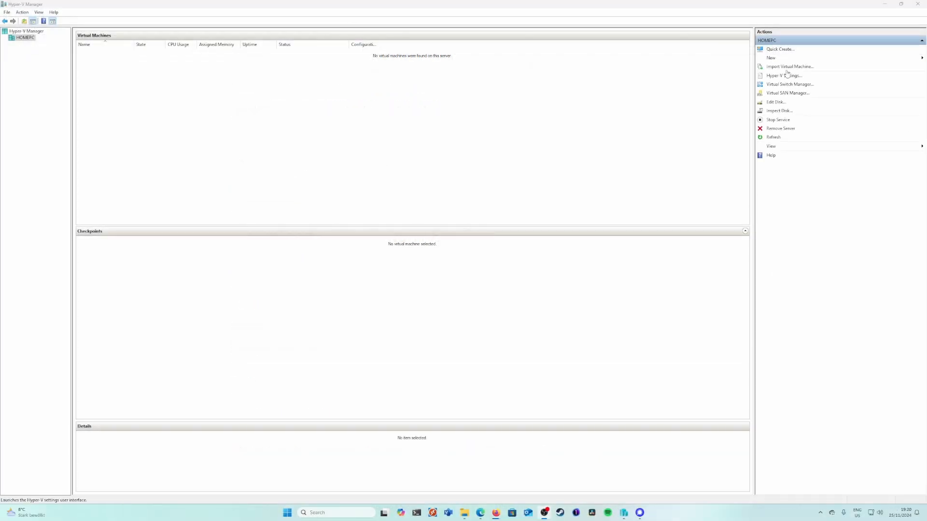
Step: Switch to Hyper-V Manager and begin a new virtual machine named Win11Pro, choosing Generation 1
left_click(772, 58)
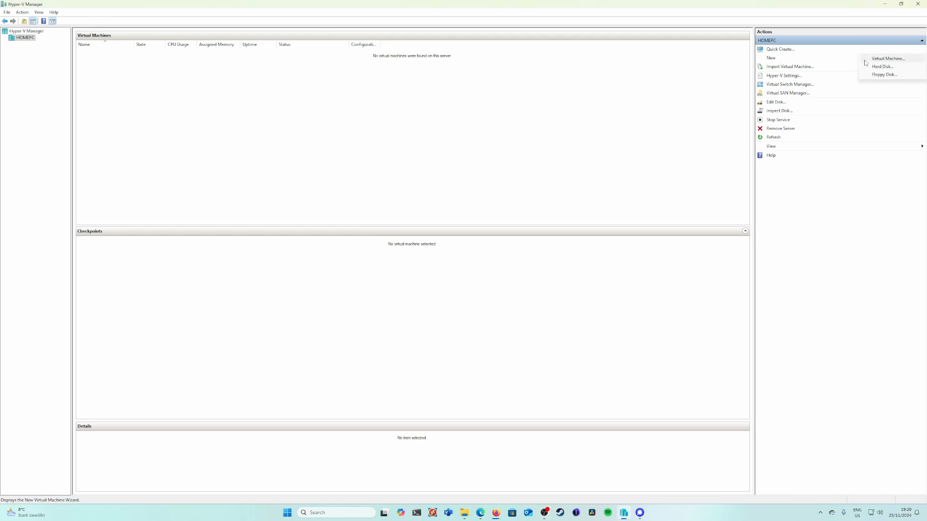
left_click(884, 59)
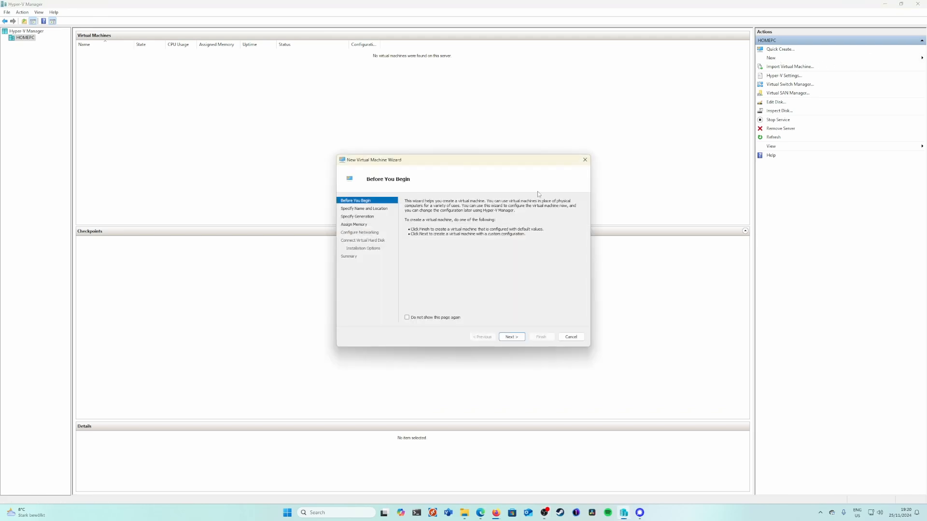
left_click(511, 337)
type("Win11PO")
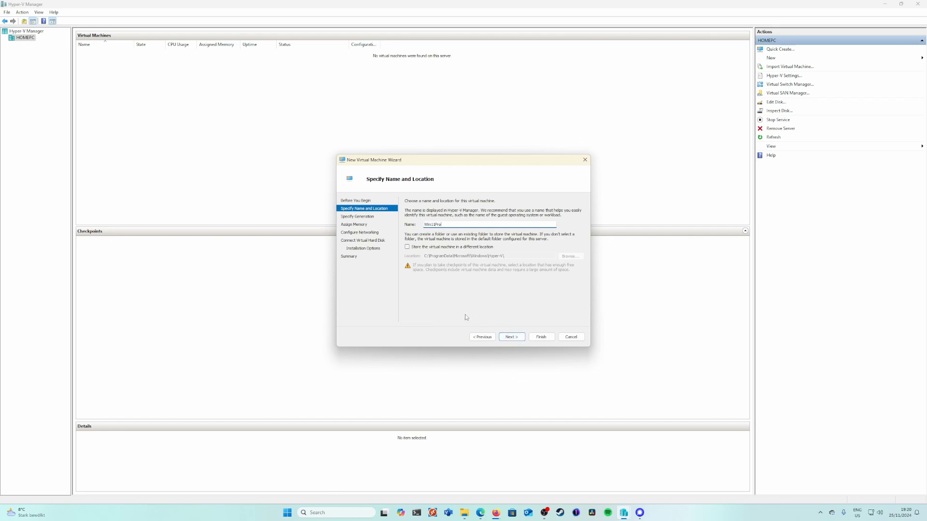
left_click(512, 337)
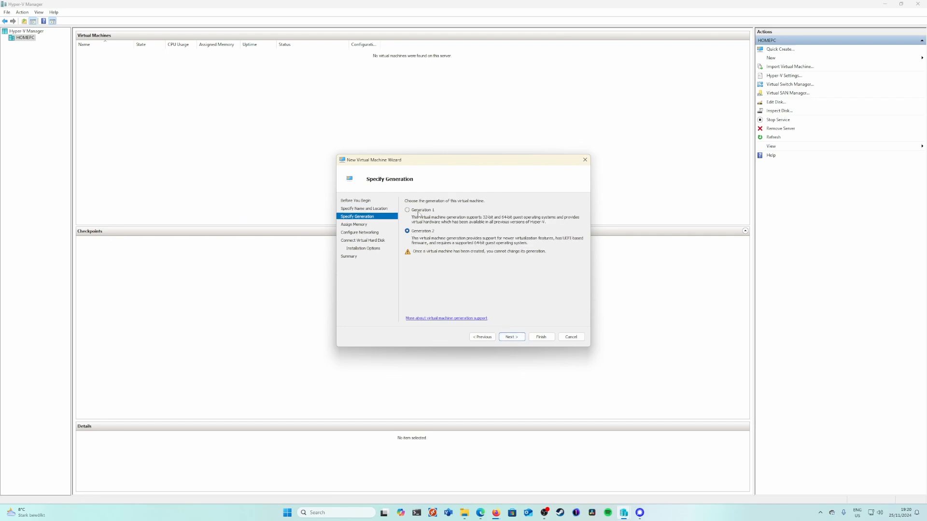
left_click(512, 337)
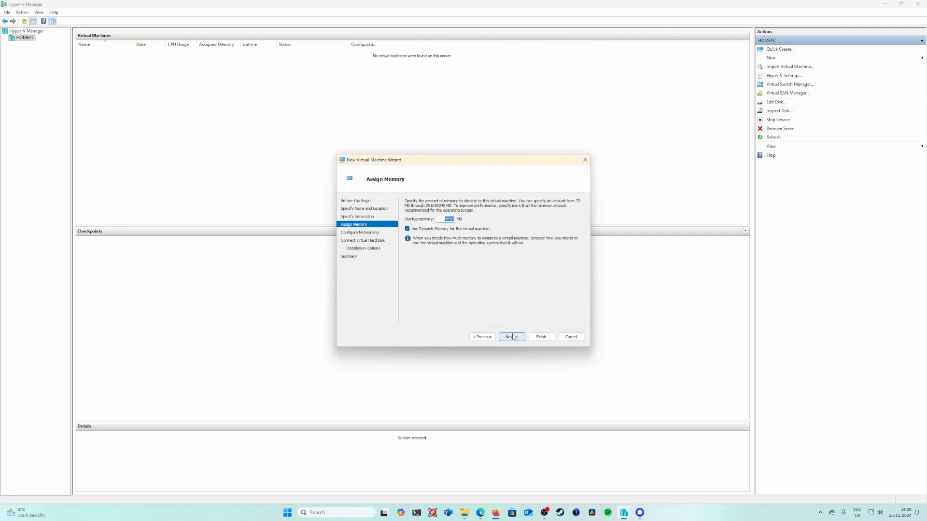
Step: Assign 8192 MB of startup memory to the virtual machine and connect its network adapter to Default Switch
type("8192")
left_click(515, 339)
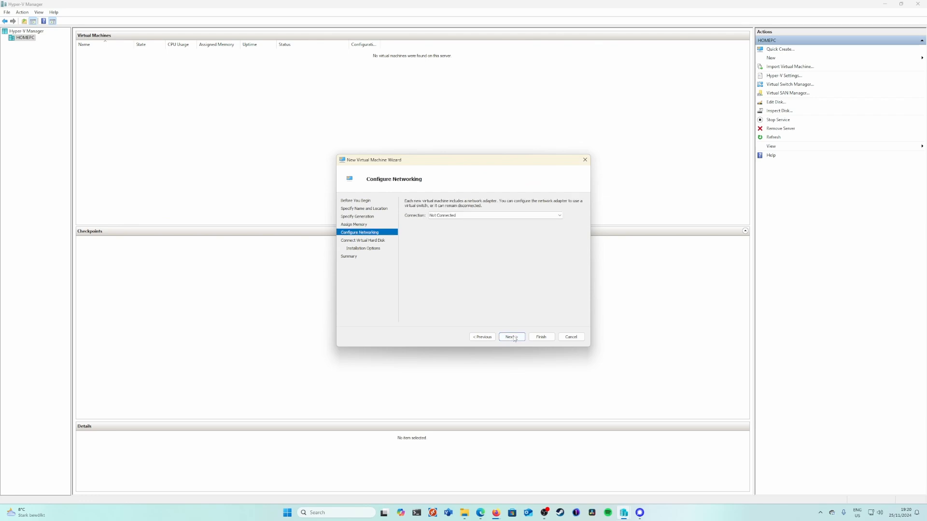
left_click(457, 216)
left_click(454, 226)
left_click(503, 338)
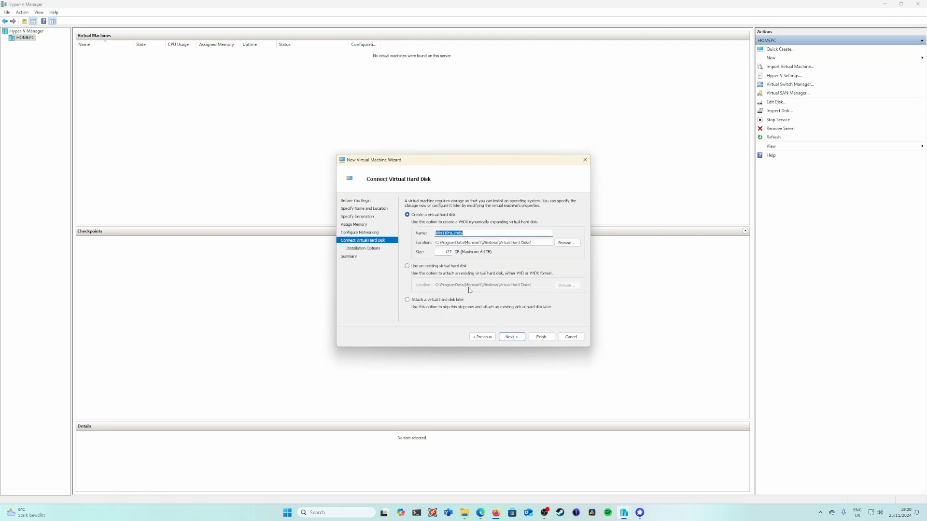
Step: Keep the default new virtual hard disk and finish the virtual machine with Win11_24H2_English_x64.iso as its bootable installation image
left_click(511, 339)
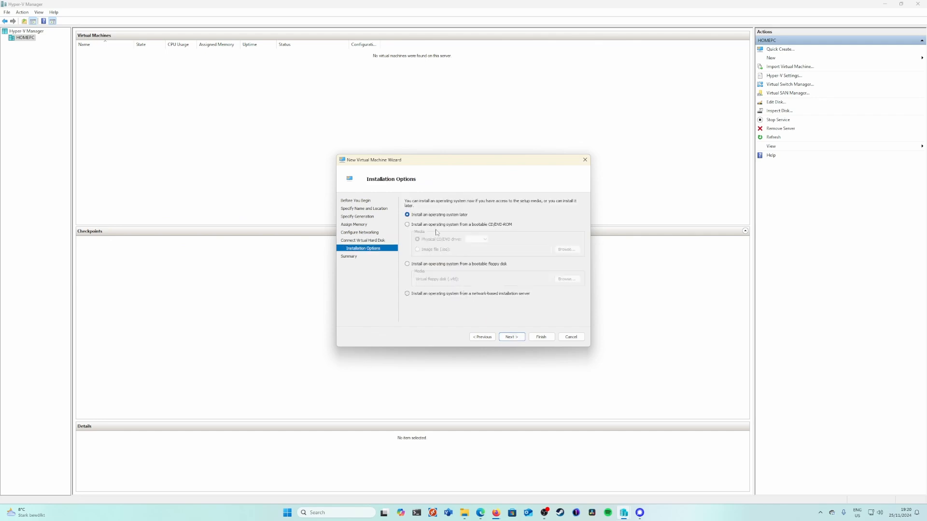
left_click(440, 225)
left_click(438, 250)
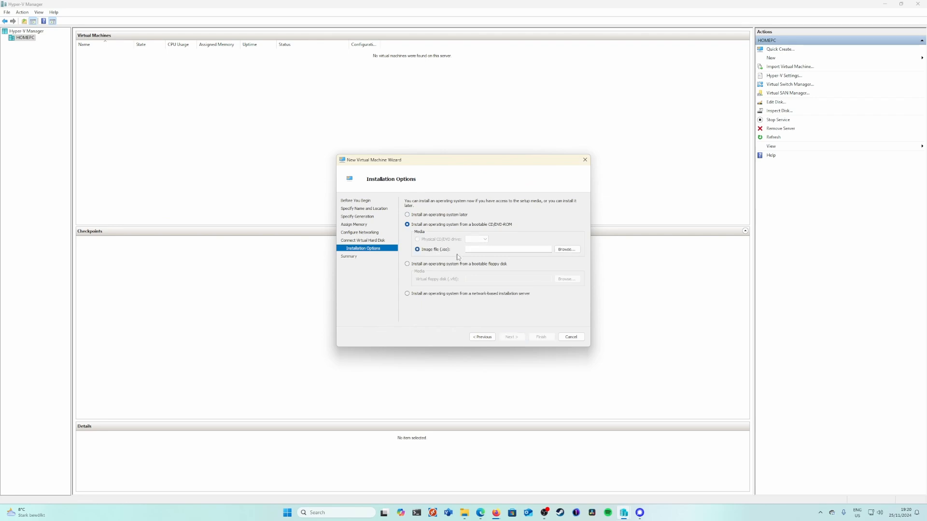
left_click(565, 250)
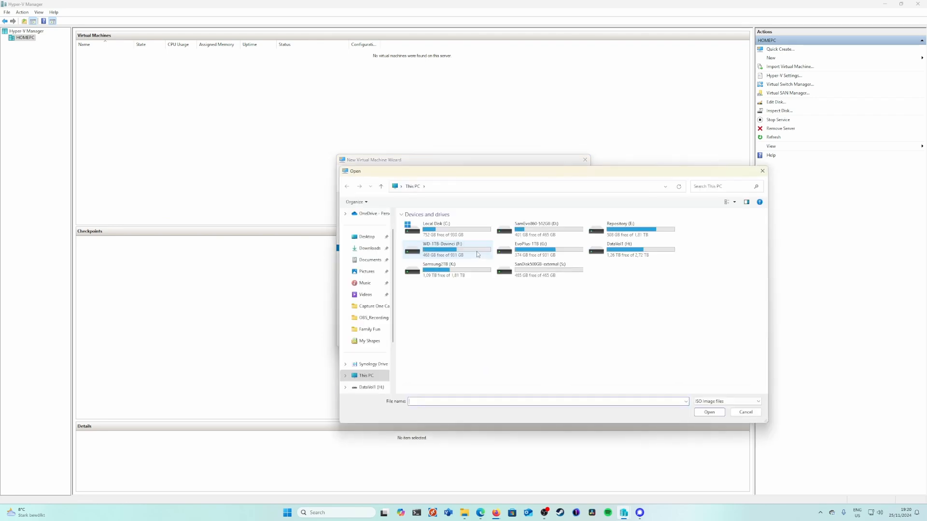
double_click(434, 234)
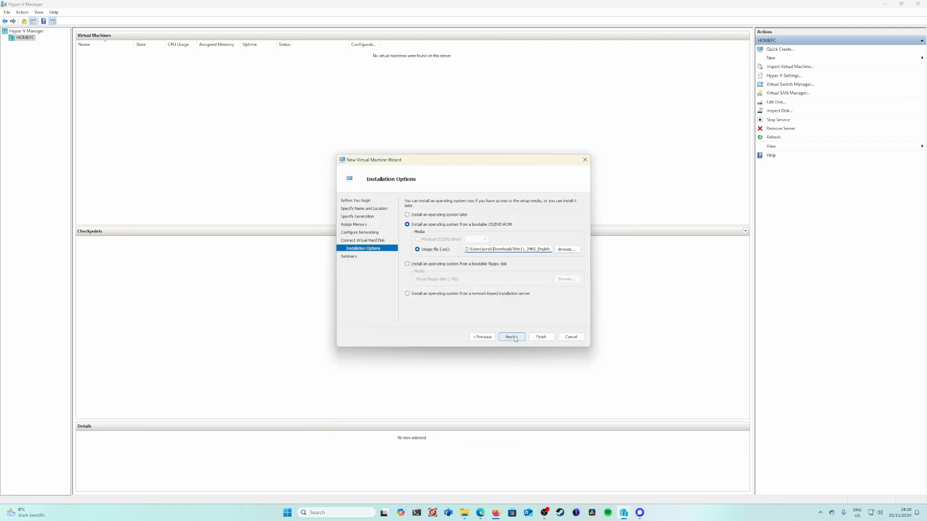
left_click(512, 338)
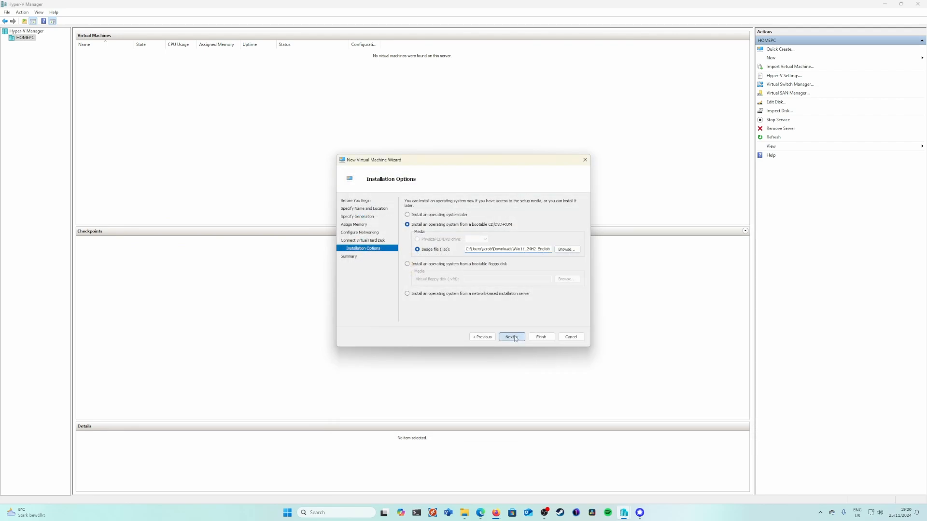
left_click(542, 337)
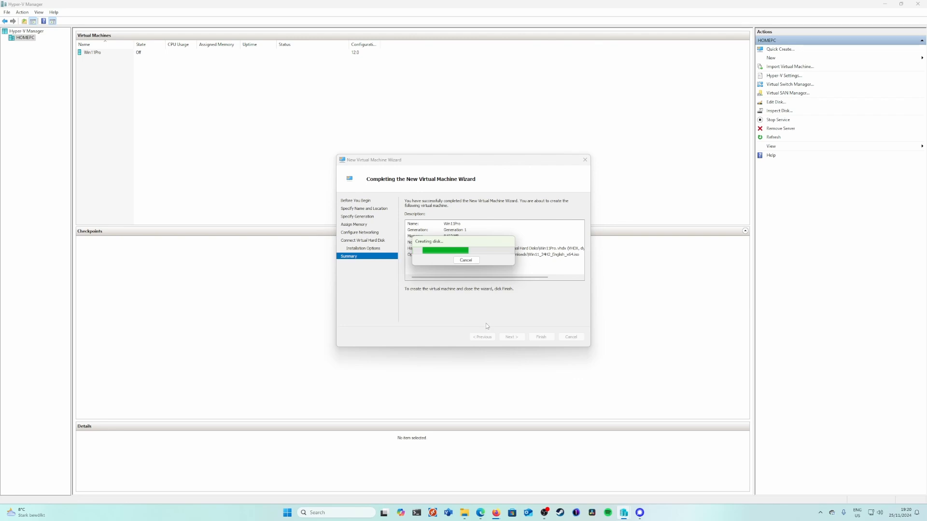
Step: Connect to the Win11Pro virtual machine and start it
right_click(100, 54)
key("Escape")
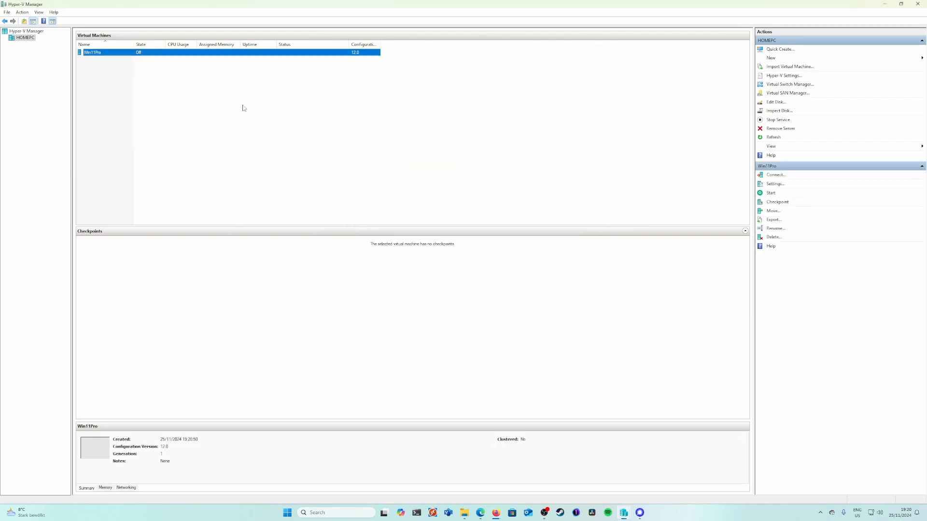
left_click_drag(186, 36, 464, 106)
left_click(424, 208)
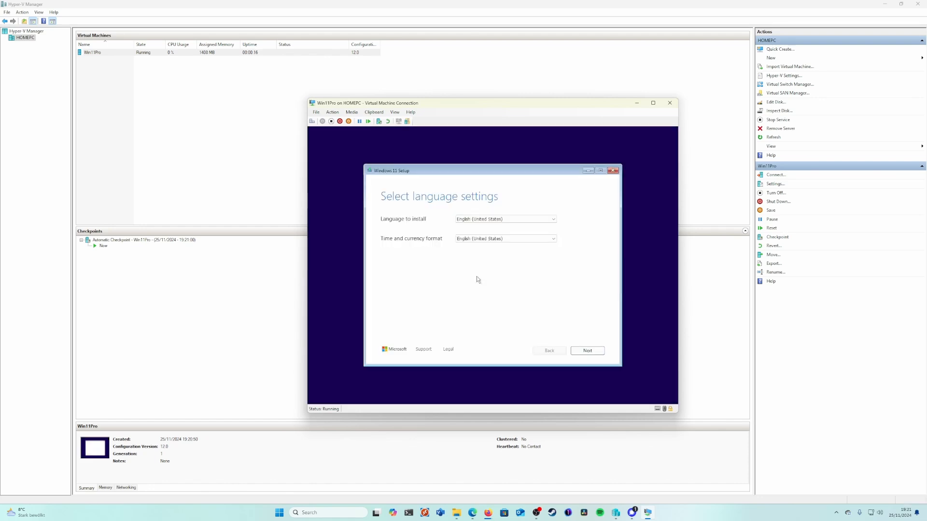
Step: Try to set up Windows 11 Pro in the virtual machine with English (United States) settings and no product key
left_click(581, 351)
left_click(582, 351)
left_click(454, 256)
left_click(587, 350)
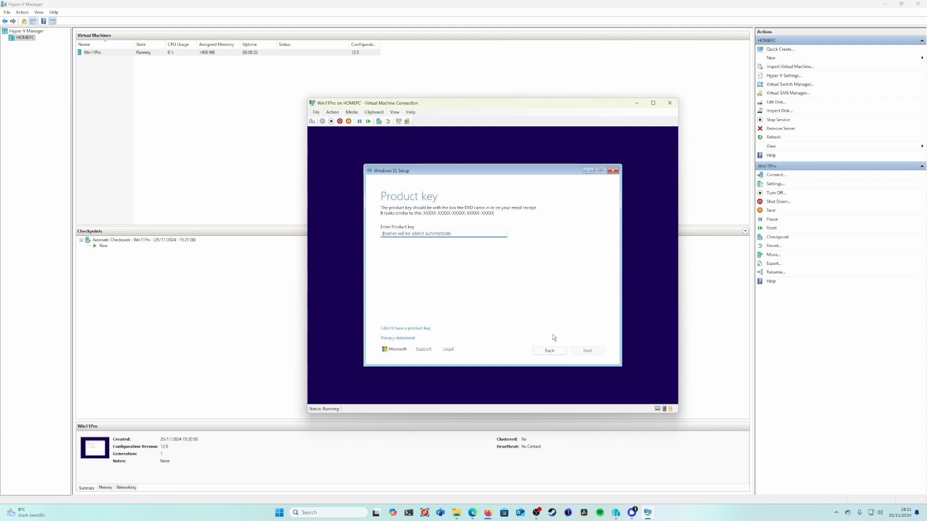
left_click(425, 329)
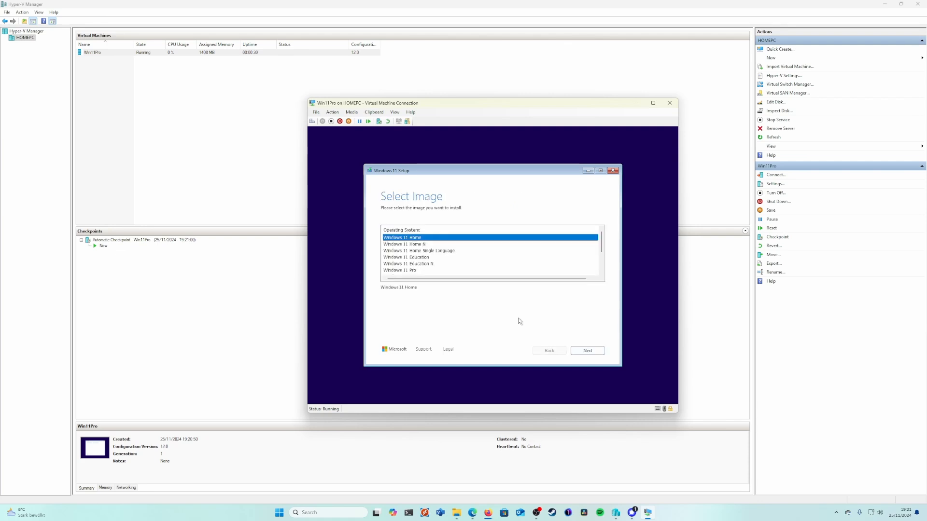
left_click(417, 271)
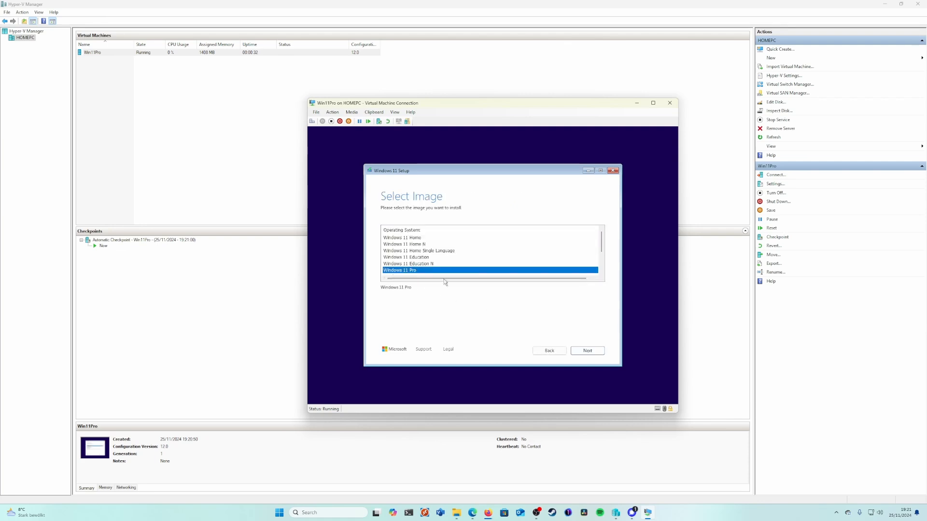
left_click(587, 352)
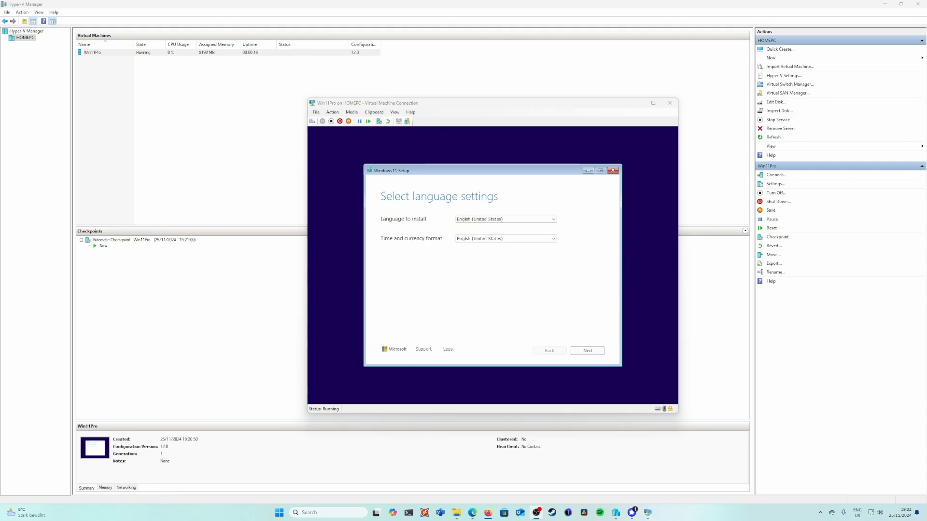
Step: Open a command prompt from the Windows Setup language page and launch regedit
left_click(519, 276)
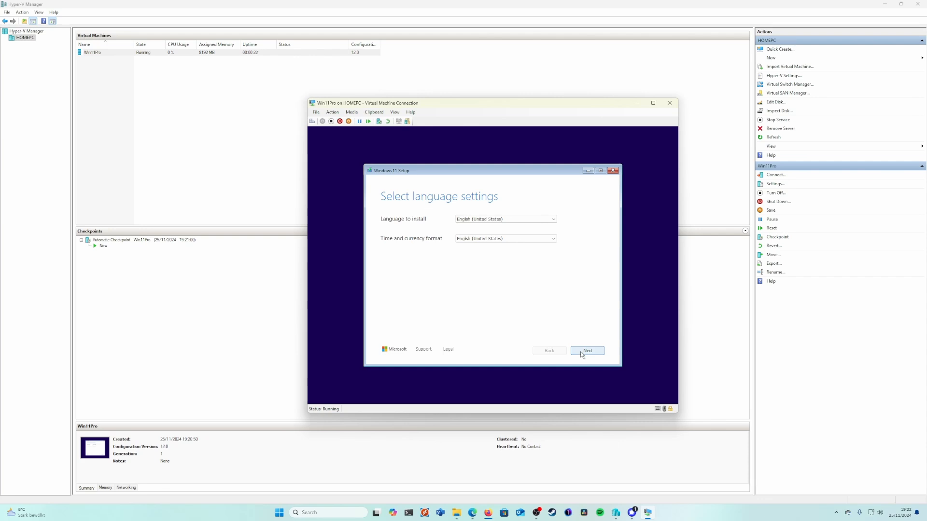
key("shift+F10")
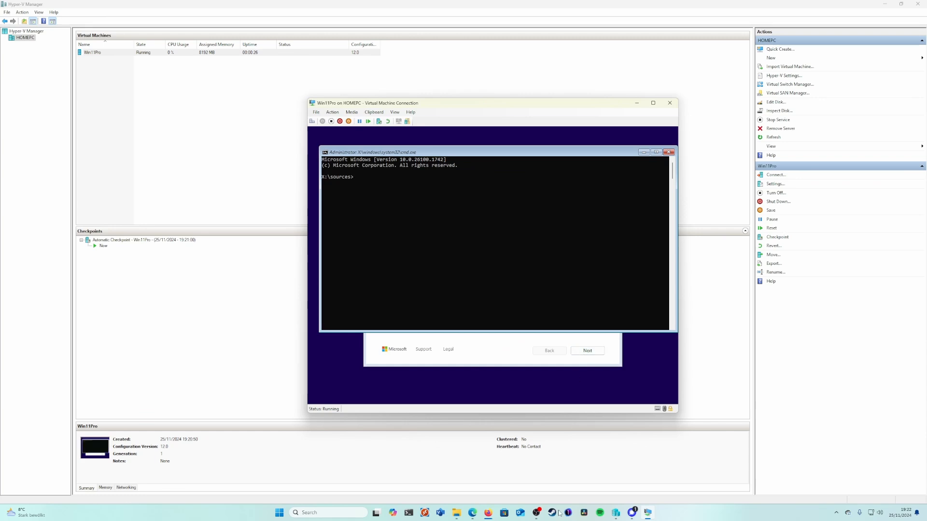
key("alt+Tab")
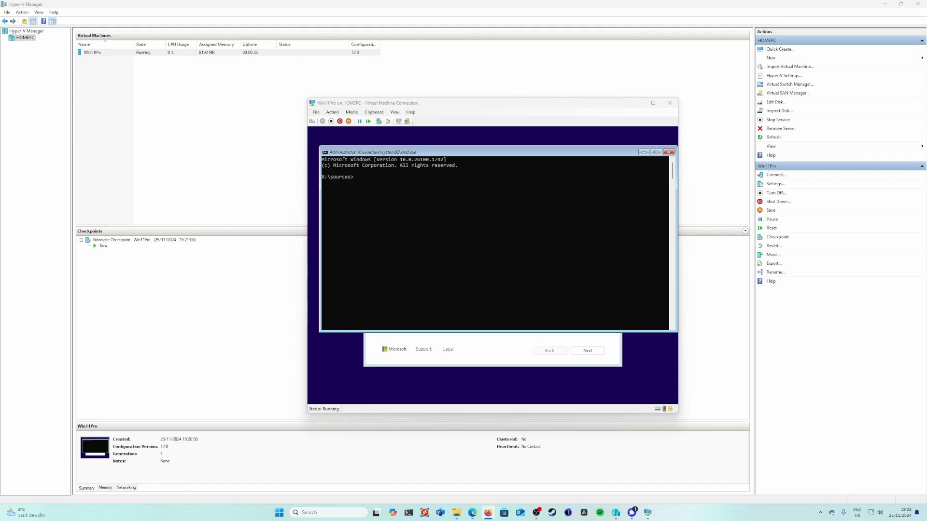
left_click(490, 300)
type("regedit")
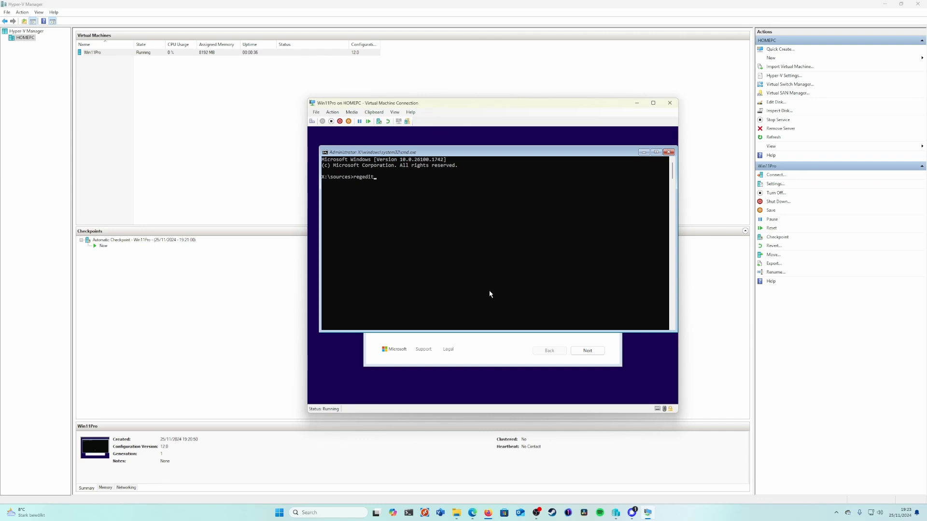
key("Return")
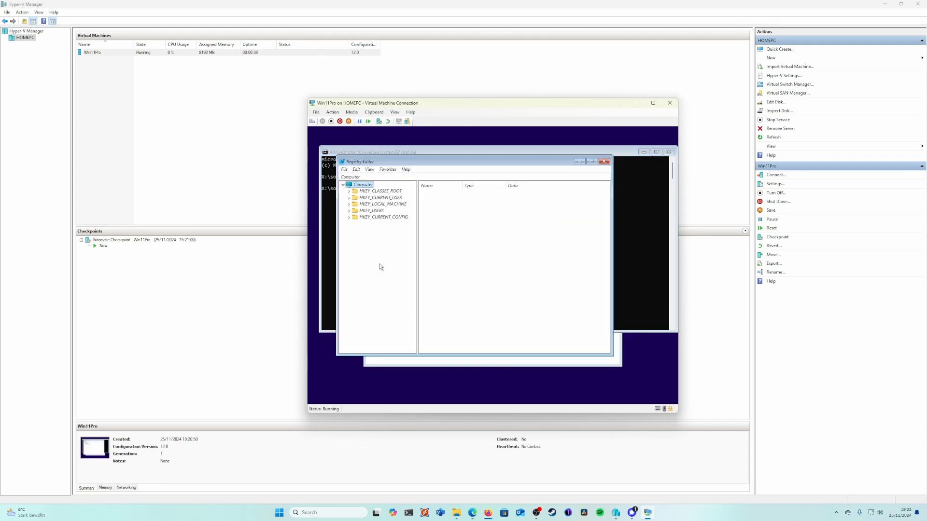
Step: Expand the HKEY_LOCAL_MACHINE hive in the Registry Editor
double_click(393, 205)
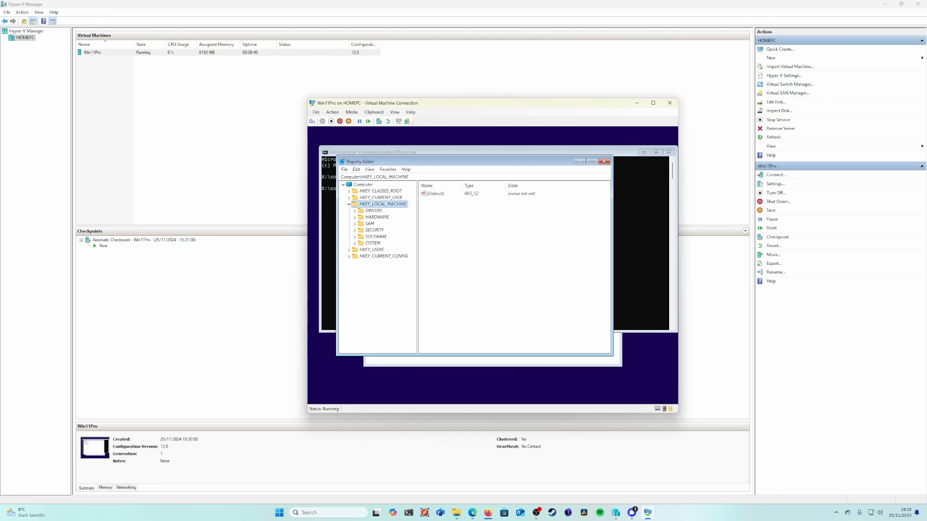
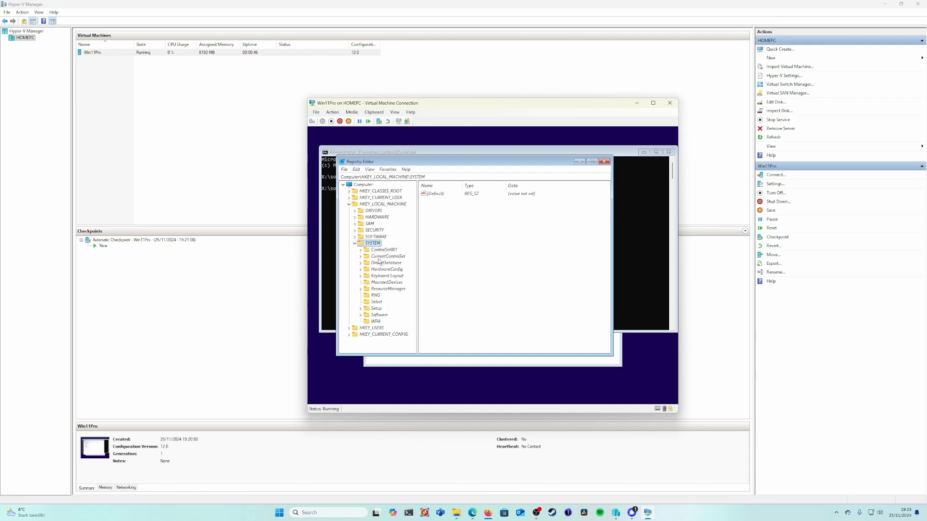
Step: Create a registry key named LabConfig under HKEY_LOCAL_MACHINE\SYSTEM\Setup
double_click(378, 309)
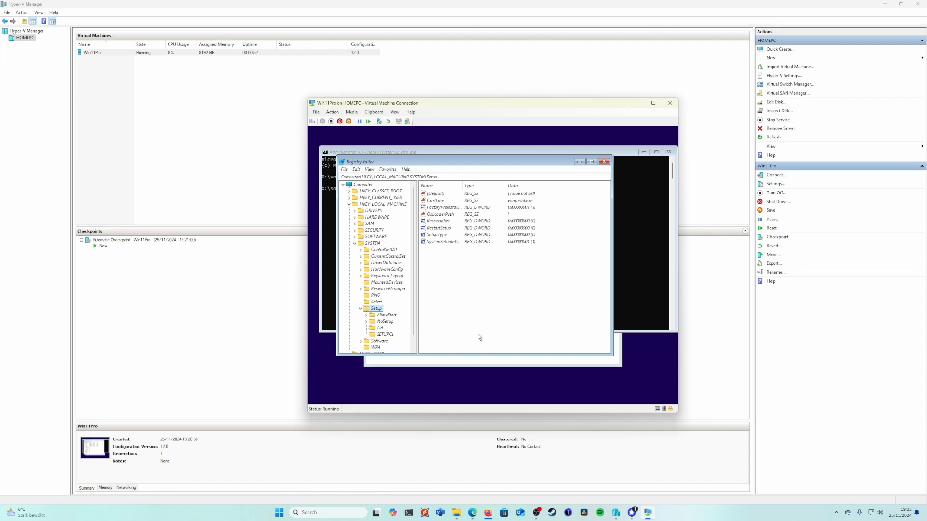
right_click(379, 312)
mouse_move(411, 321)
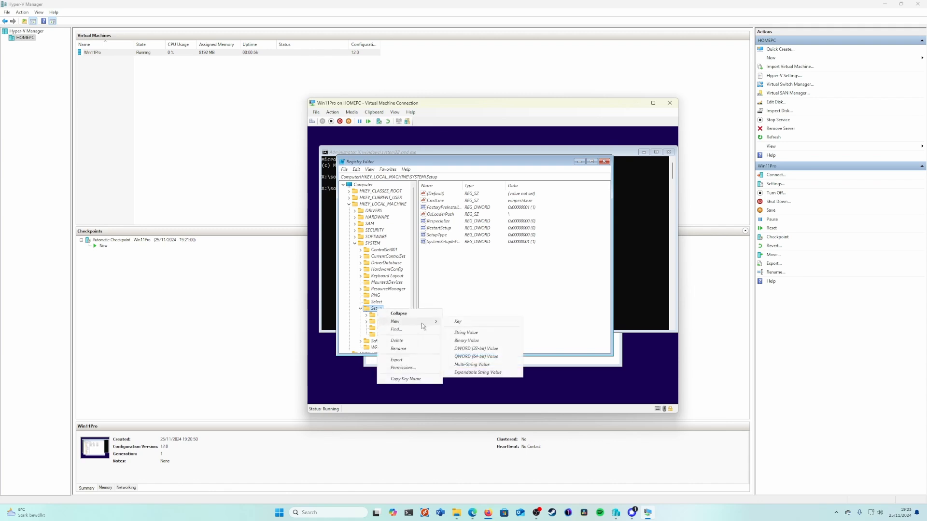
left_click(463, 327)
type("L")
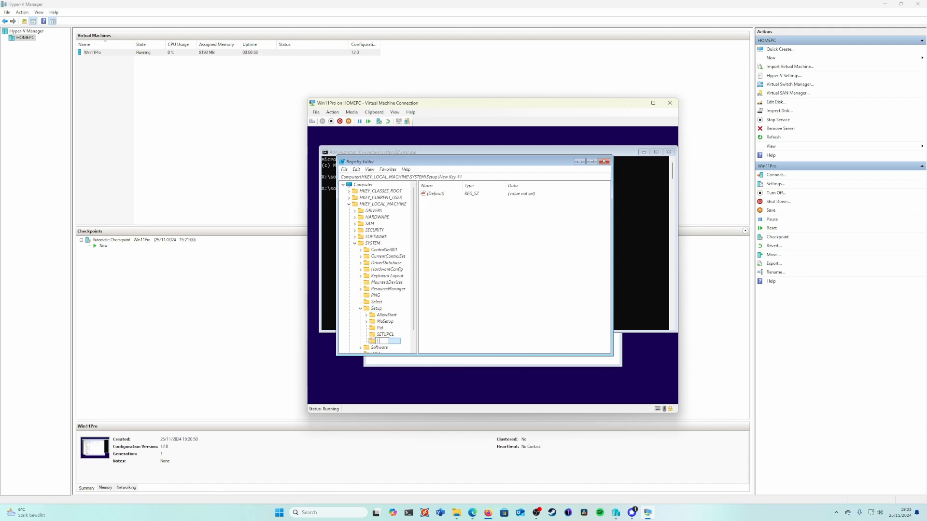
type("abConfig")
key("Return")
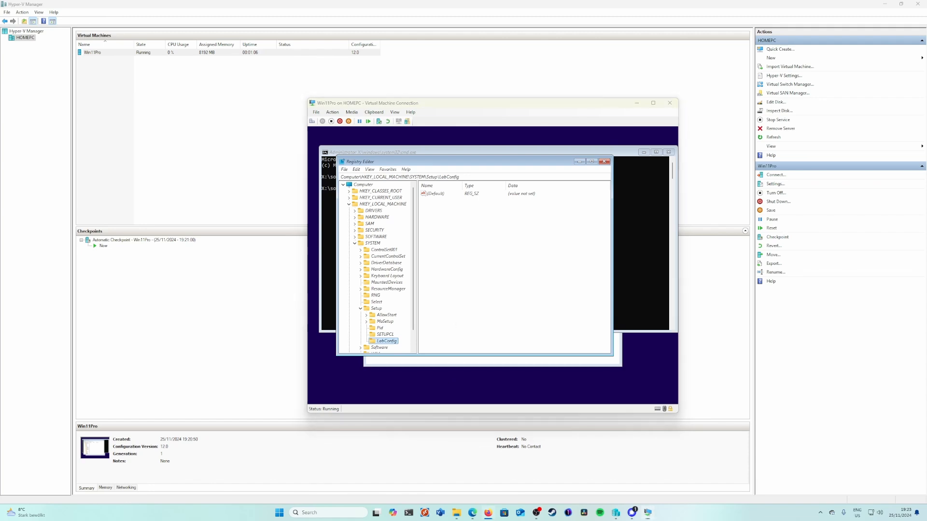
Step: Add a DWORD (32-bit) value named BypassSecureBootCheck to the LabConfig key and set its data to 1
right_click(462, 301)
mouse_move(471, 305)
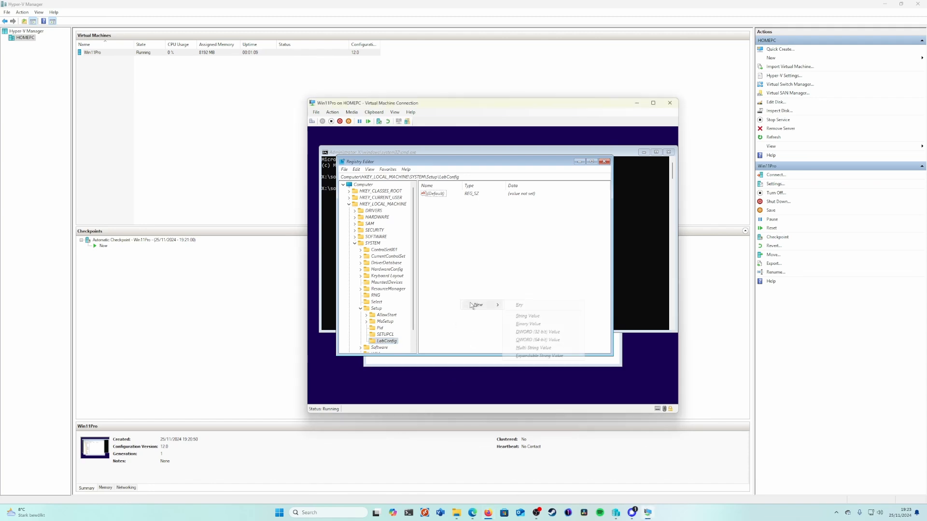
left_click(532, 335)
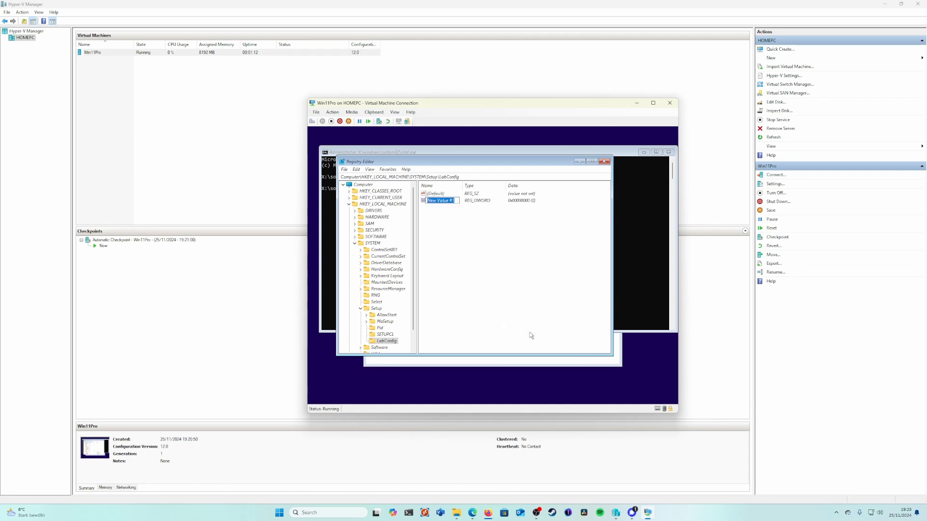
type("BypassSecureBootCheck")
key("Return")
key("Return")
key("Return")
Step: Add a DWORD (32-bit) value named BypassTPMCheck to the LabConfig key and set its data to 1
right_click(483, 292)
mouse_move(503, 295)
left_click(550, 323)
type("B")
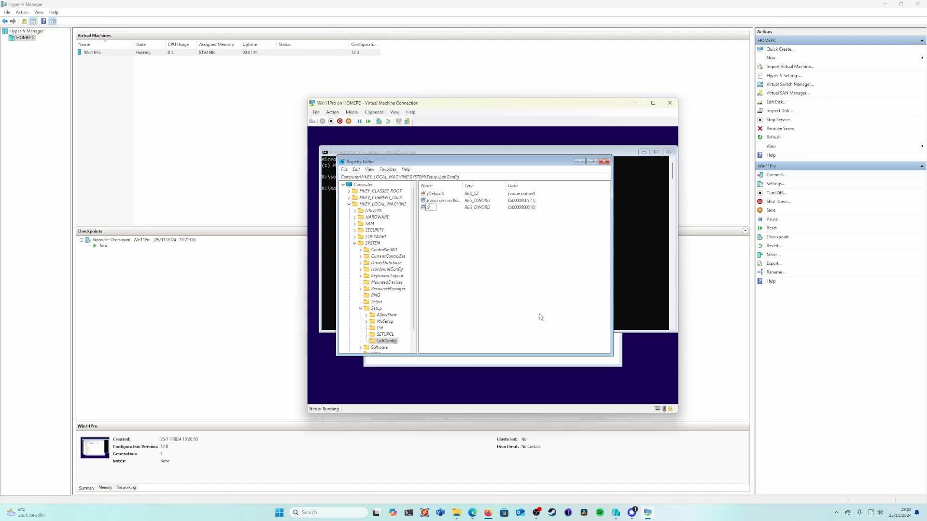
type("ypas")
type("sSecu")
key("BackSpace")
key("BackSpace")
key("BackSpace")
key("BackSpace")
key("BackSpace")
type("TPMCheck")
key("Return")
key("Return")
type("1")
key("Return")
Step: Add a DWORD (32-bit) value named BypassCPUCheck to the LabConfig key and set its data to 1
right_click(497, 281)
mouse_move(530, 289)
left_click(567, 311)
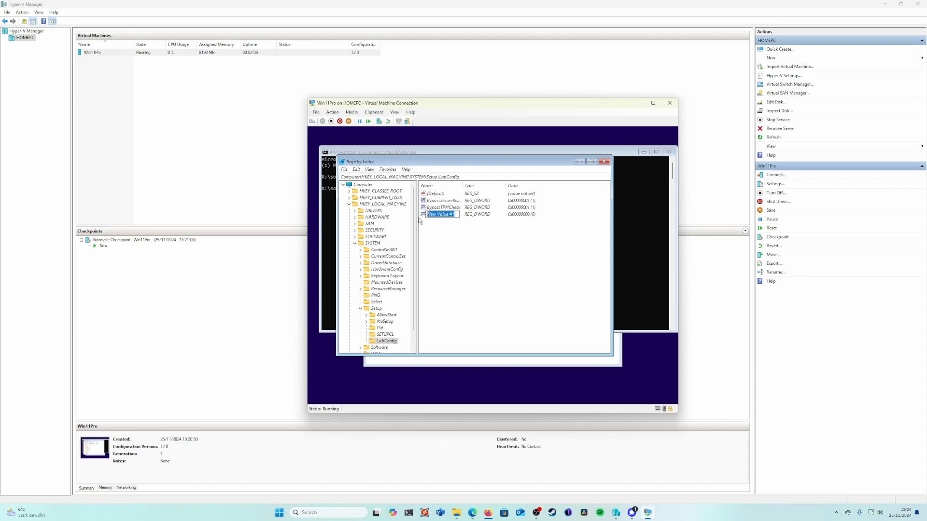
type("BypassCPUCheck")
key("Return")
key("Return")
type("1")
key("Return")
Step: Add a DWORD (32-bit) value named BypassRAMCheck to the LabConfig key and set its data to 1
right_click(450, 240)
mouse_move(477, 247)
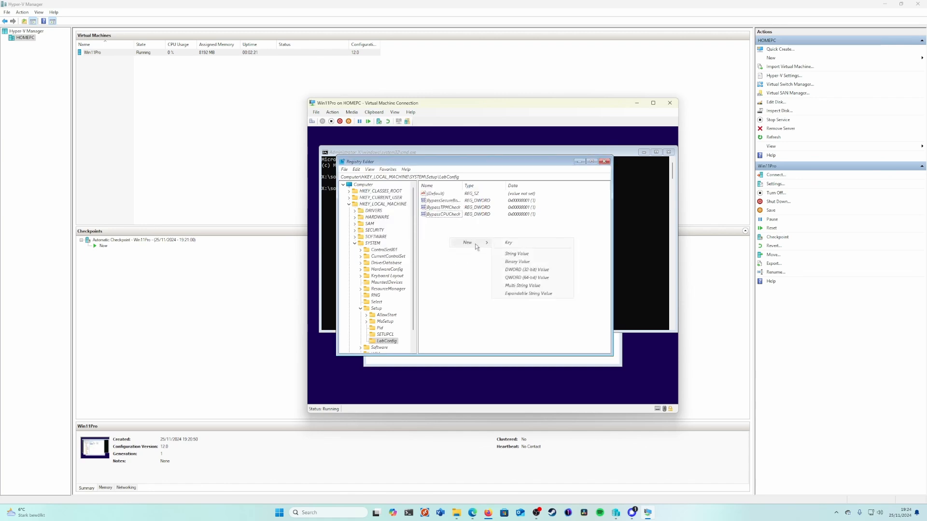
left_click(506, 269)
type("Byp")
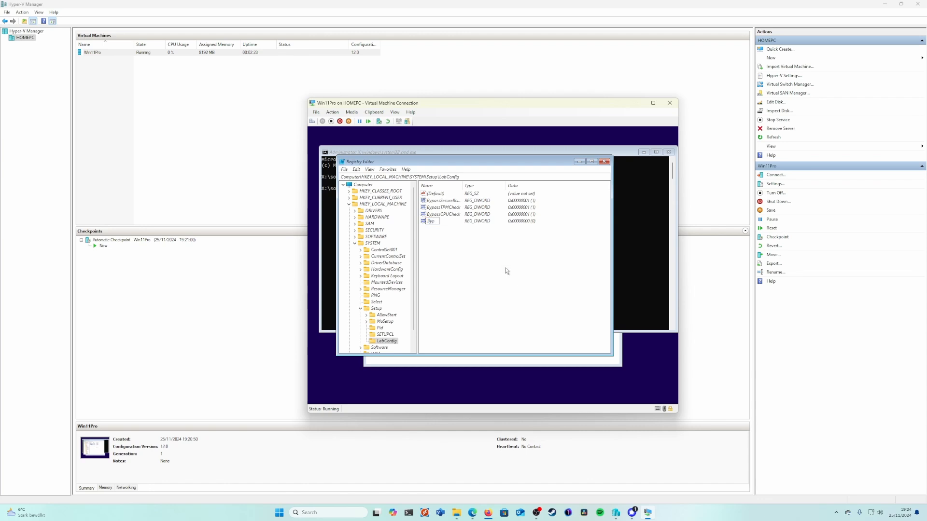
type("assRAMCheck")
key("Return")
key("Return")
type("1")
key("Return")
Step: Return to Windows 11 Setup and choose to install Windows 11, agreeing to delete everything and continuing without a product key
left_click(449, 362)
left_click(593, 351)
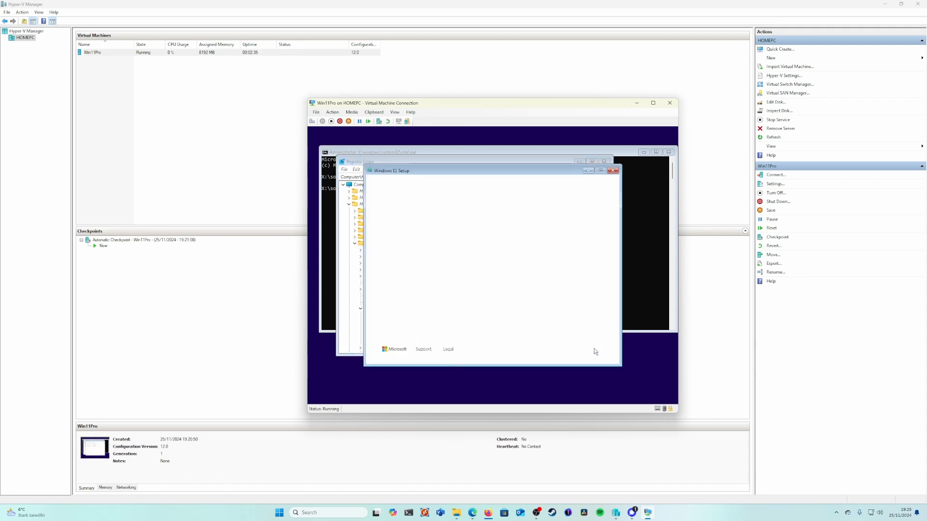
left_click(593, 351)
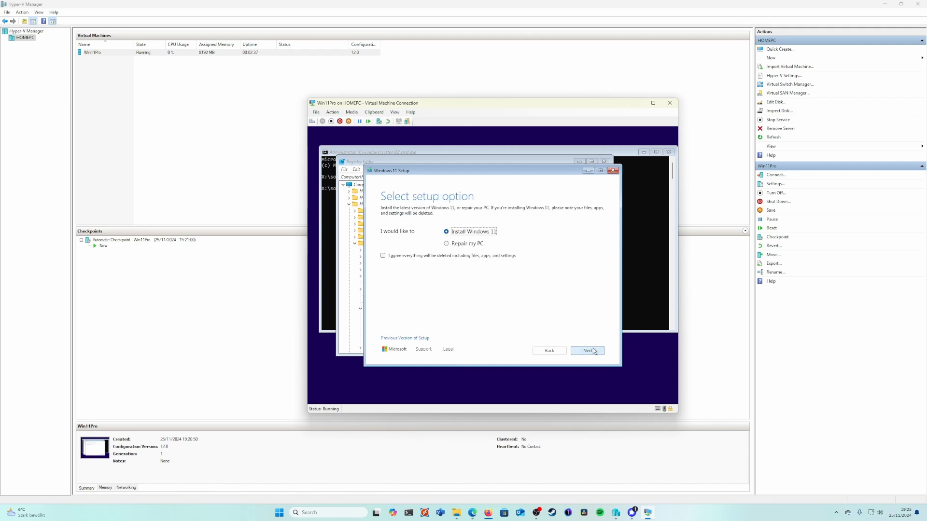
left_click(402, 256)
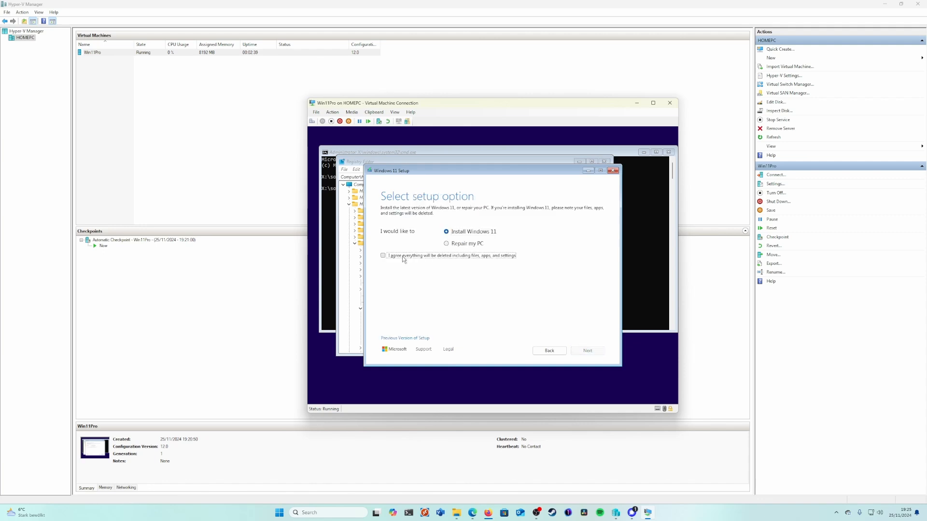
left_click(580, 349)
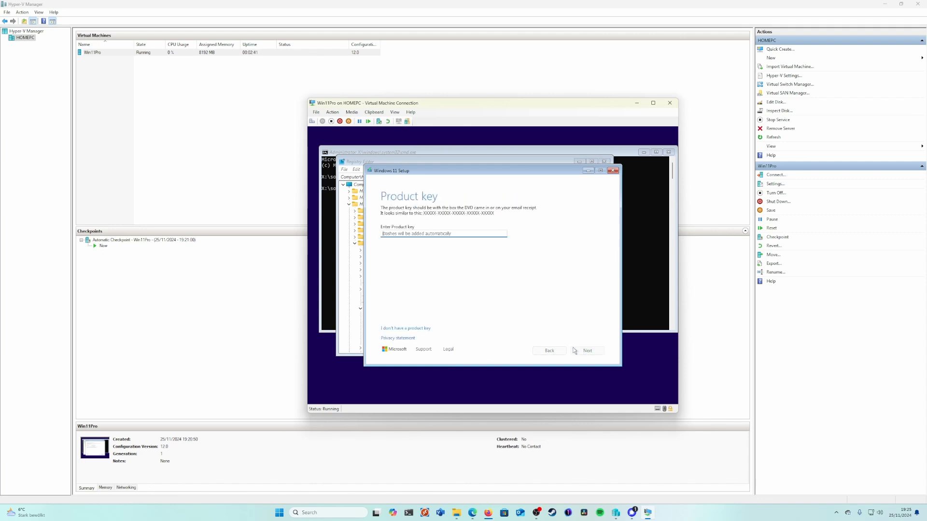
left_click(414, 329)
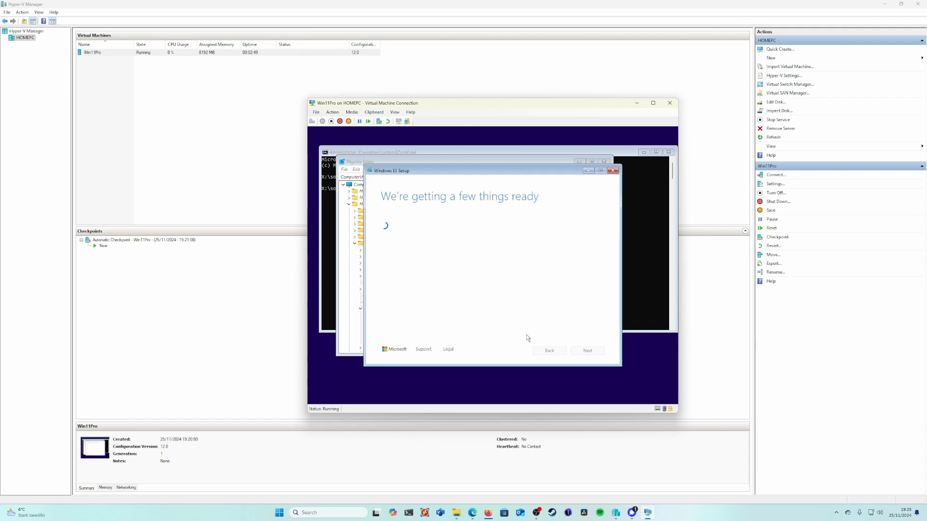
Step: Accept the license terms for the Windows 11 Pro image and install it on the unallocated space of Disk 0
left_click(413, 272)
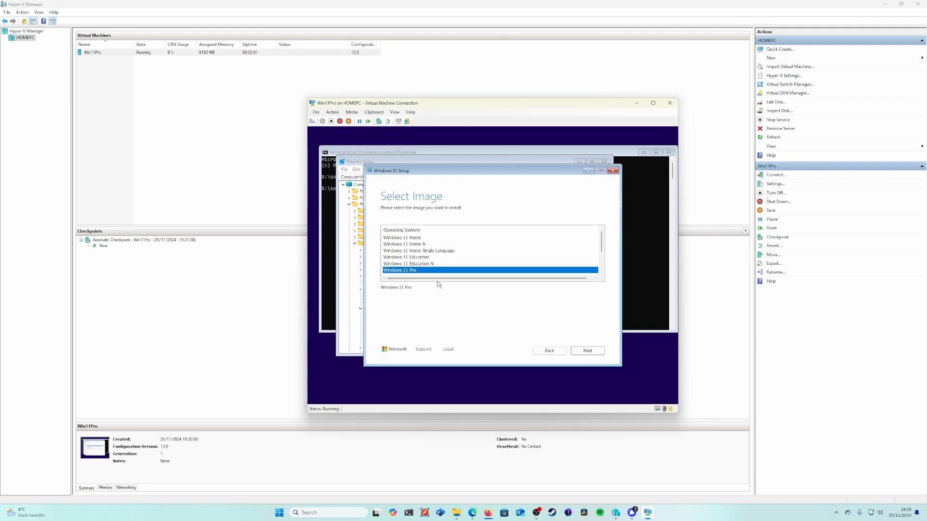
left_click(573, 350)
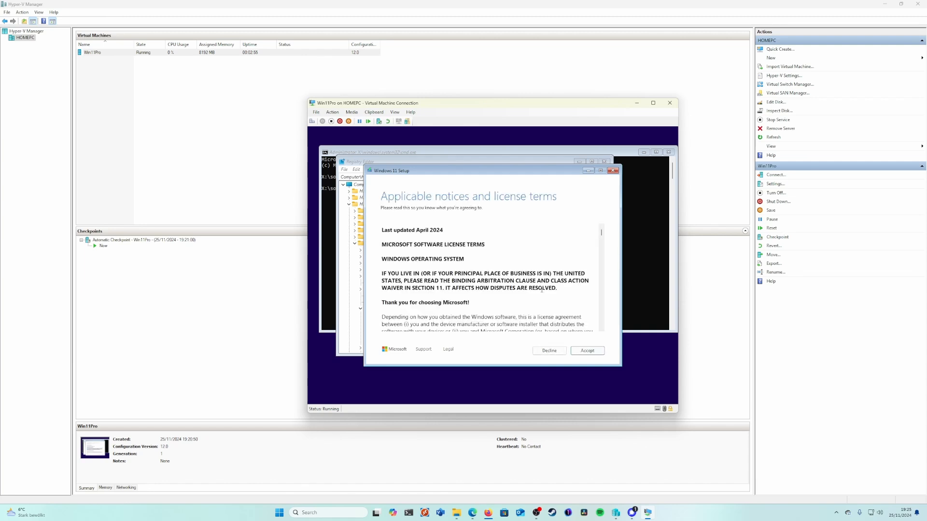
left_click(586, 352)
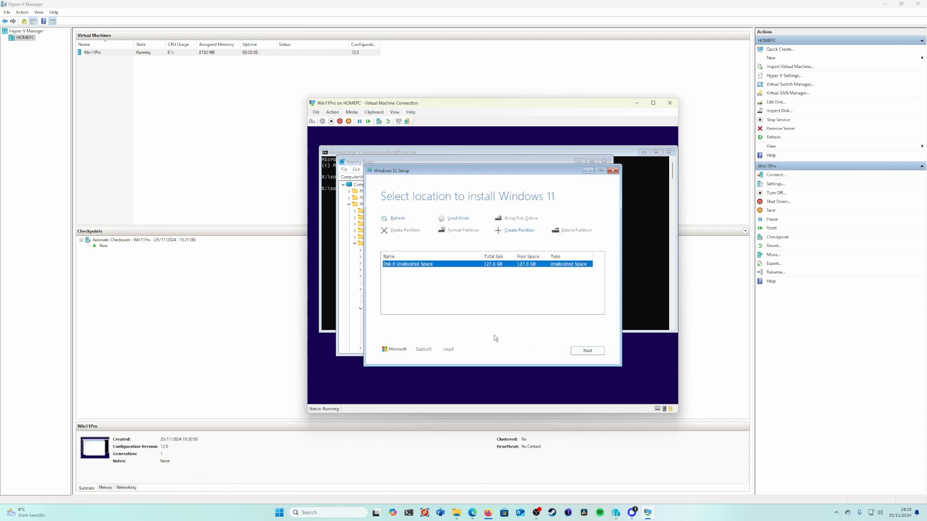
left_click(588, 352)
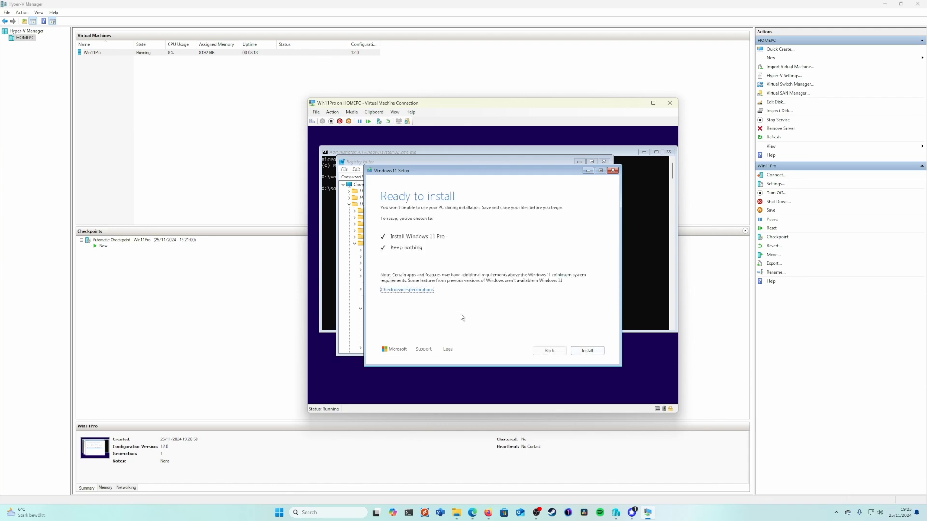
left_click(587, 350)
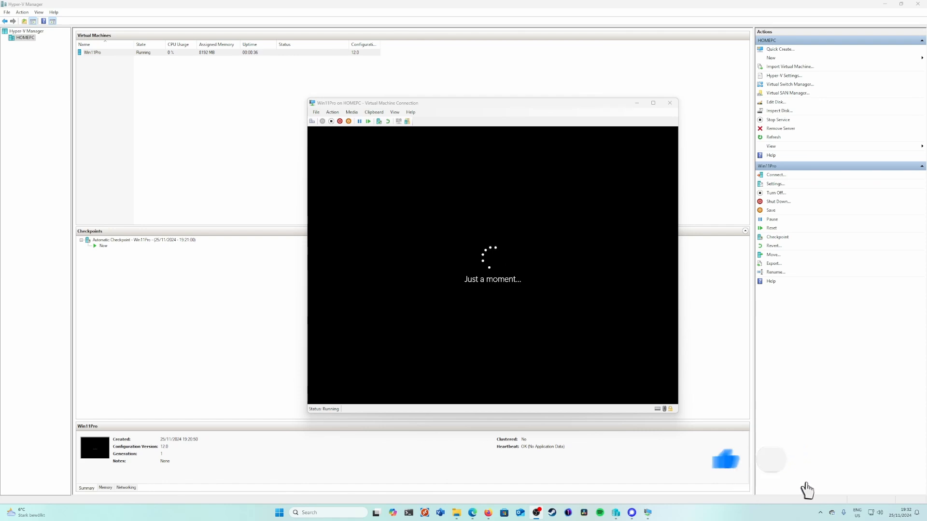
Step: Choose the country or region in the Windows 11 first-run setup and continue through its initial pages
left_click(559, 292)
scroll(559, 292, "down", 8)
left_click(558, 291)
left_click(621, 364)
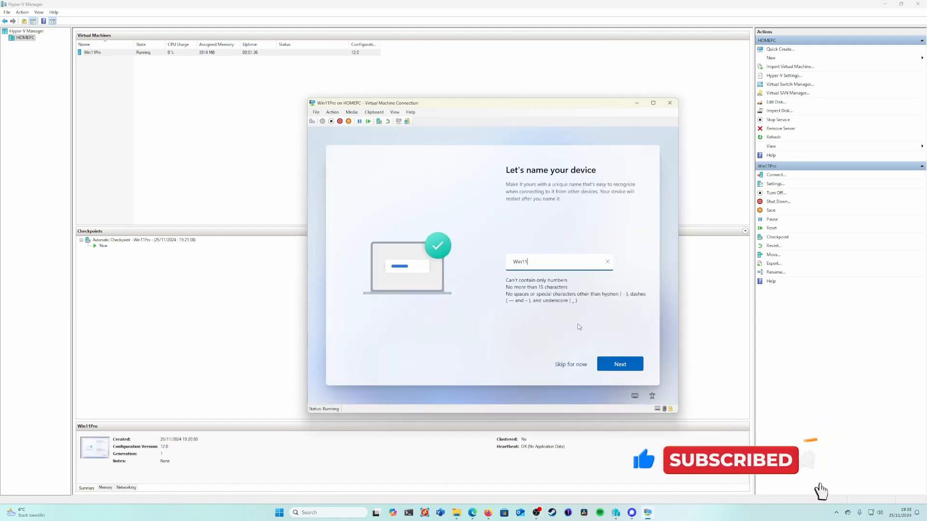
left_click(609, 359)
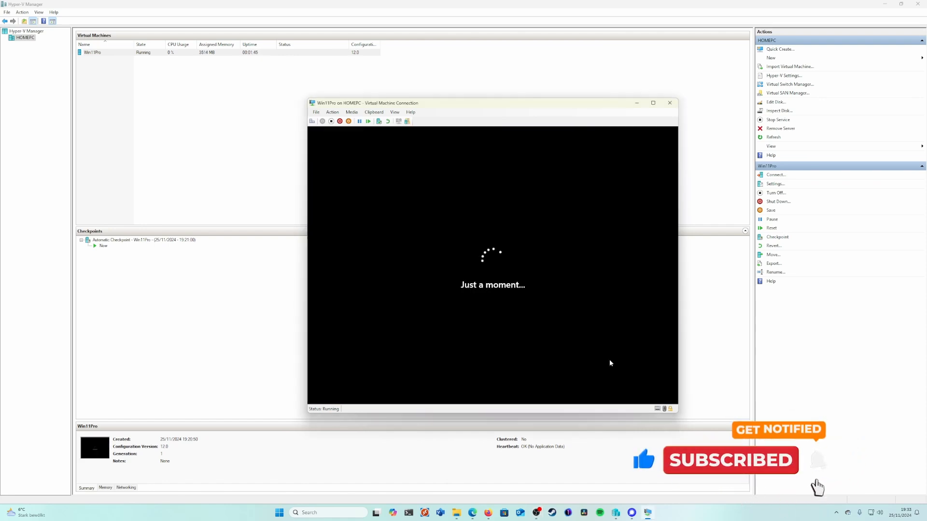